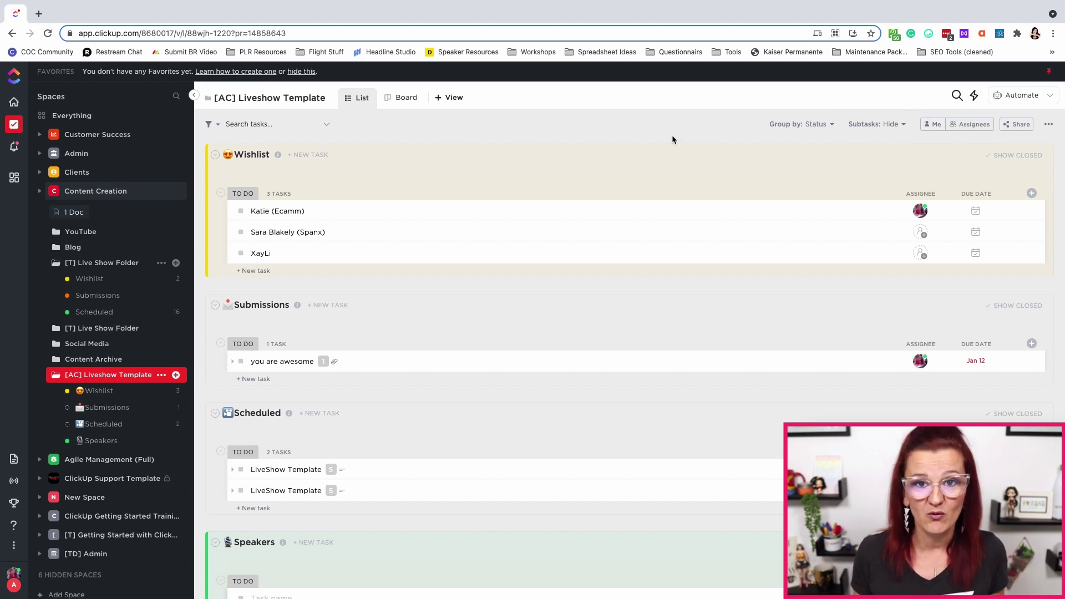
Limit the Everything list to tasks assigned to me with Me mode, comparing it with the list when Me mode is off.
{"action": "left_click", "coordinate": [934, 127]}
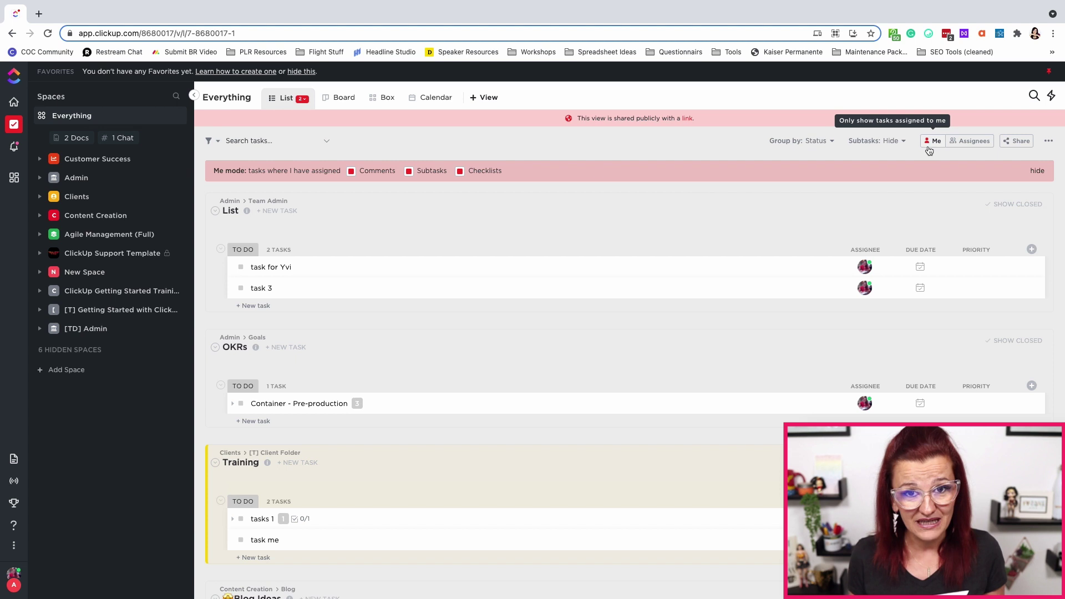
{"action": "scroll", "coordinate": [488, 182], "scroll_direction": "down", "scroll_amount": 15}
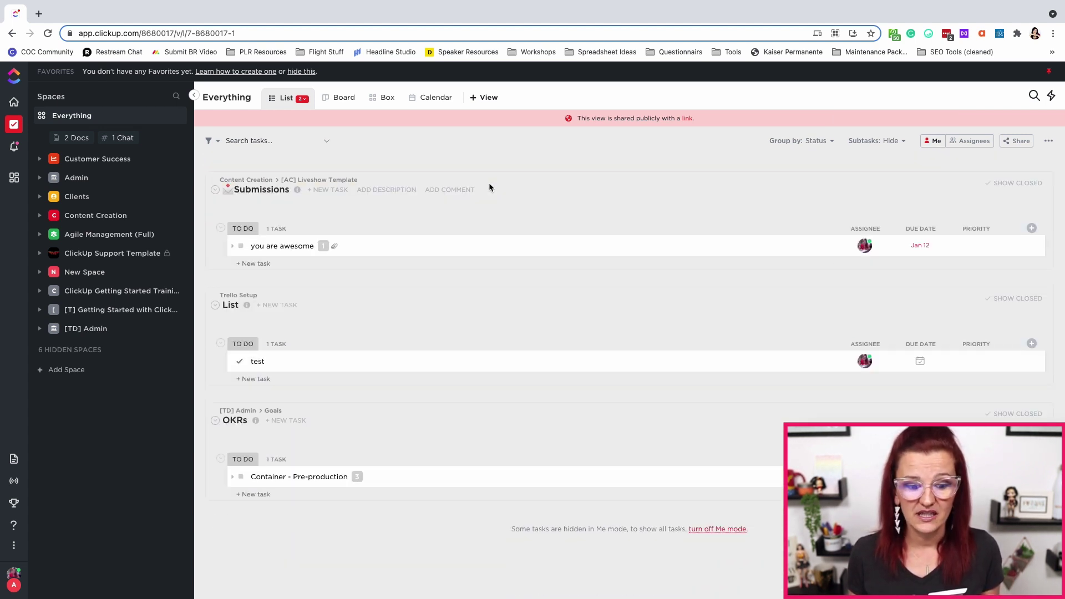
{"action": "scroll", "coordinate": [490, 188], "scroll_direction": "up", "scroll_amount": 15}
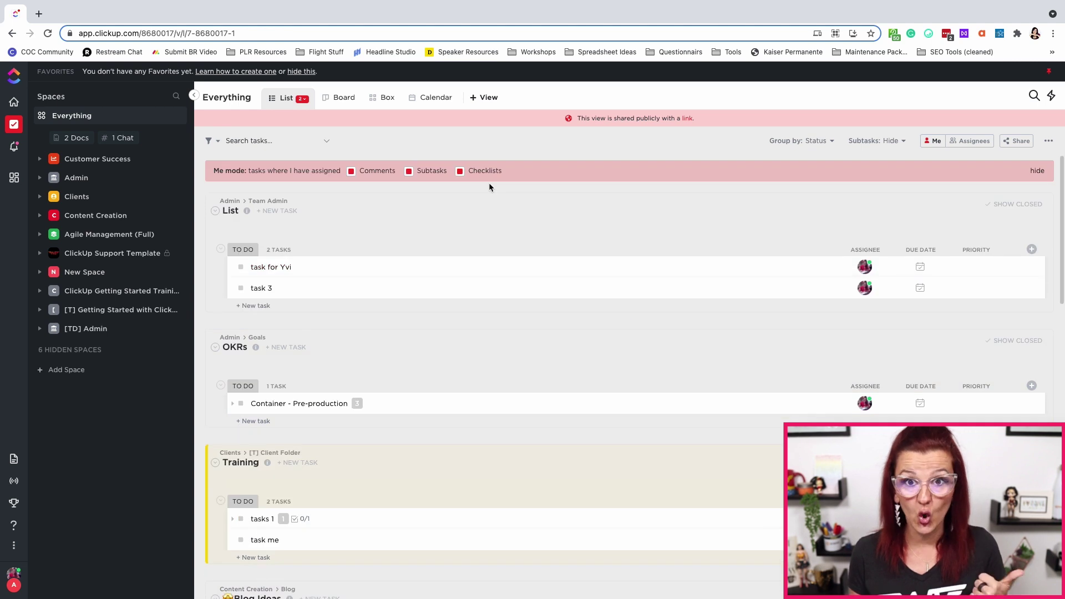
{"action": "left_click", "coordinate": [933, 142]}
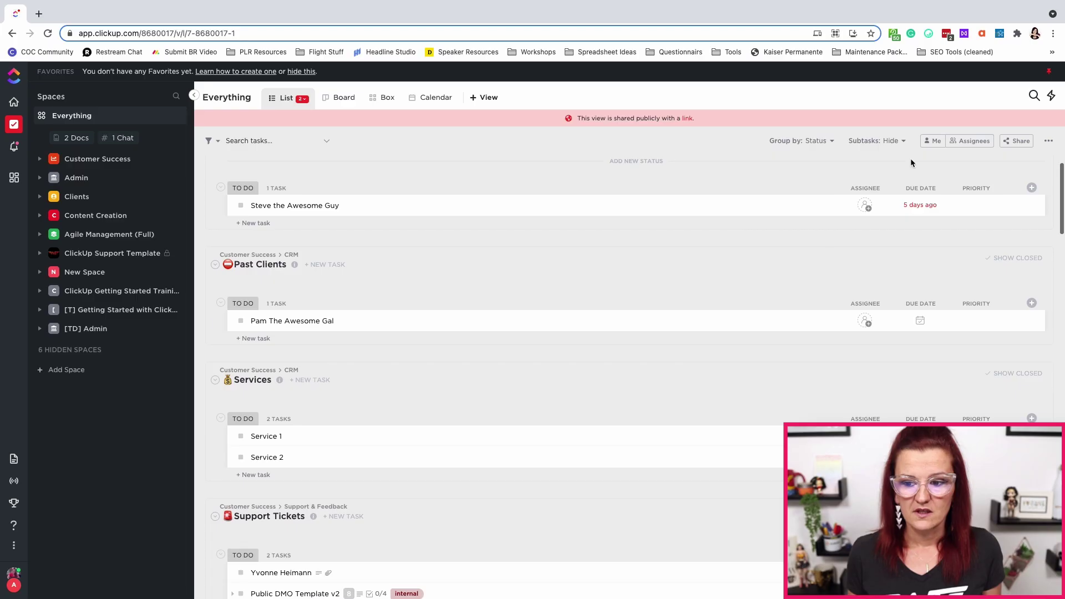
{"action": "left_click", "coordinate": [934, 144]}
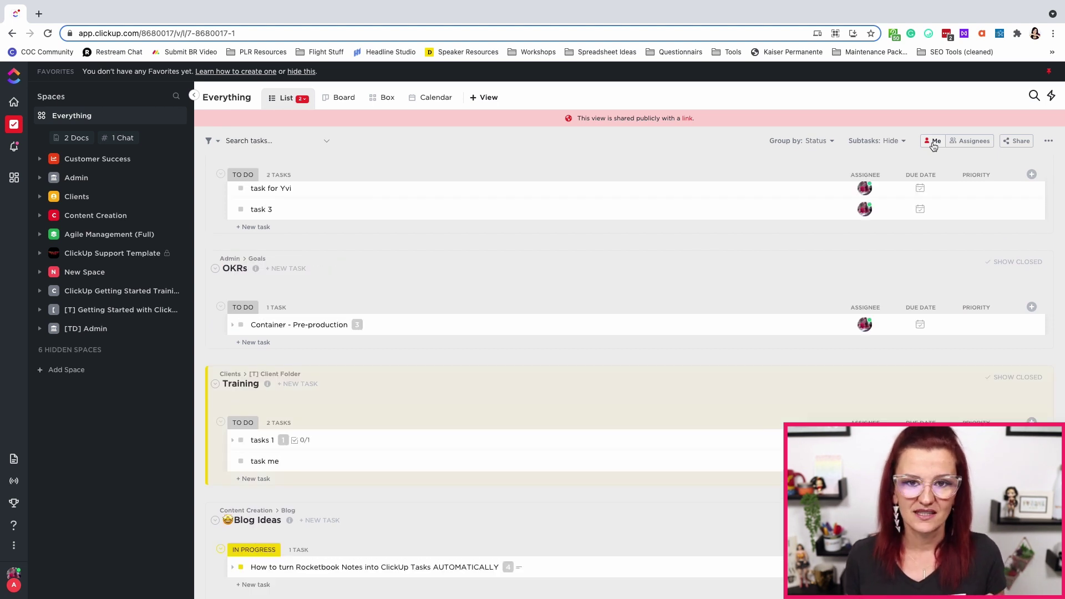
Set the list's grouping to None and expand the subtasks of "How to turn Rocketbook Notes into ClickUp Tasks AUTOMATICALLY".
{"action": "left_click", "coordinate": [830, 141]}
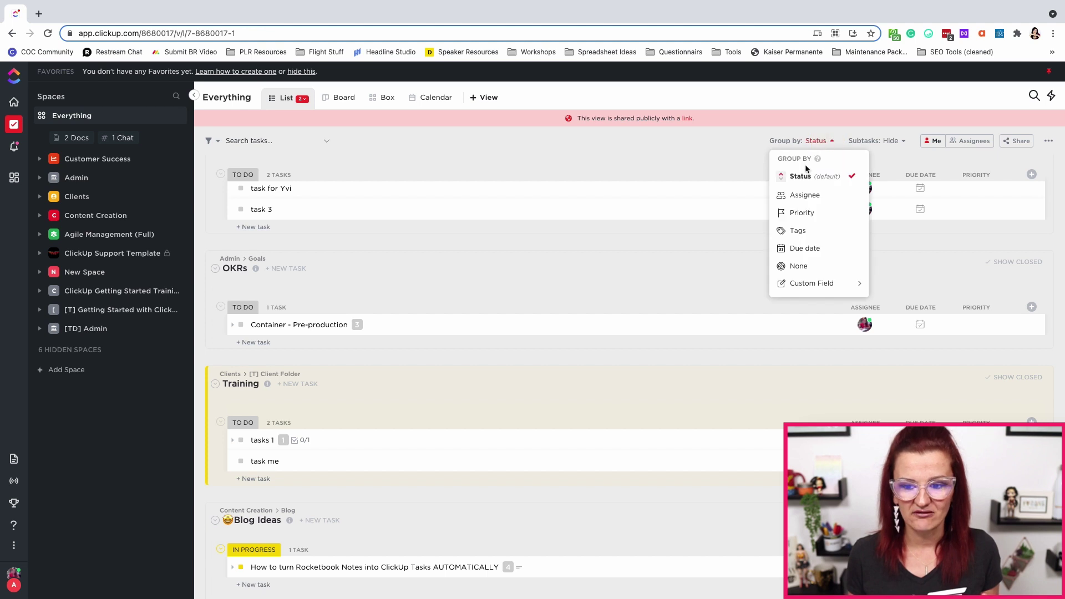
{"action": "left_click", "coordinate": [800, 264]}
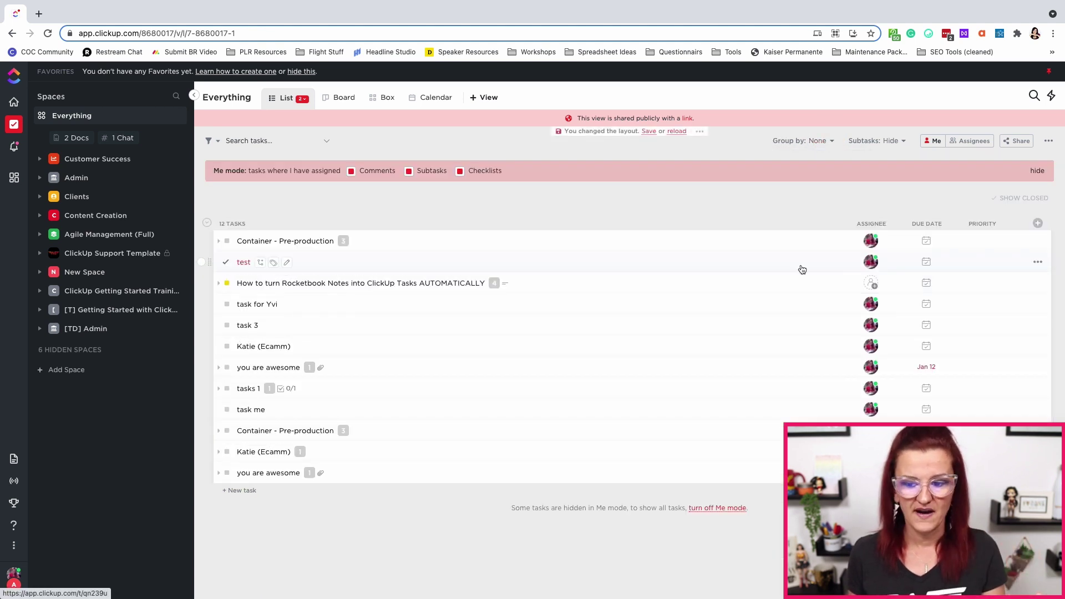
{"action": "left_click", "coordinate": [218, 284]}
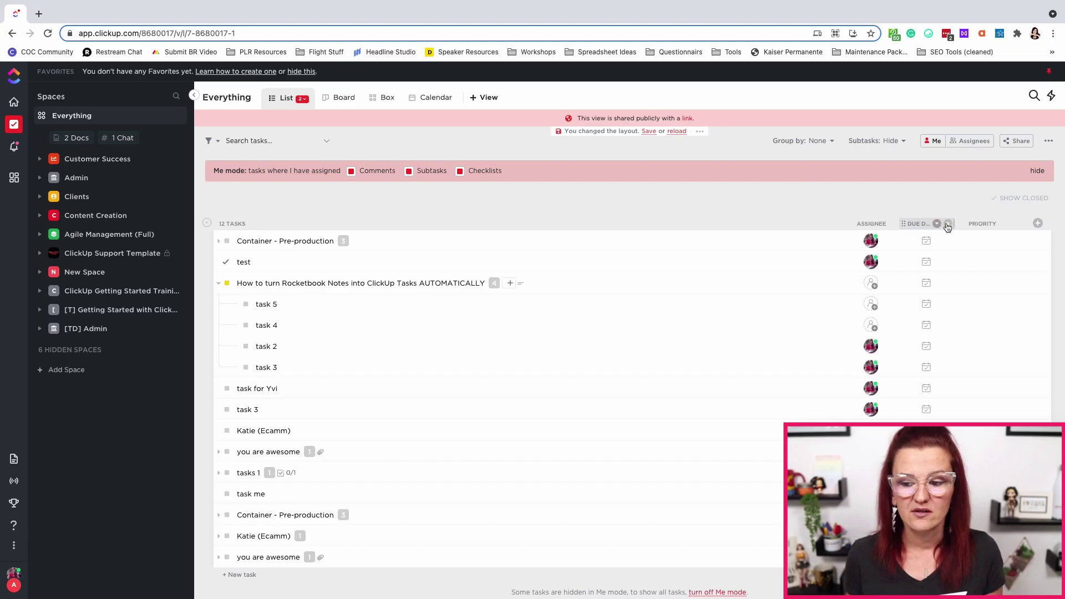
Sort the tasks by due date and set the first Container - Pre-production task's due date to October 1.
{"action": "left_click", "coordinate": [948, 224]}
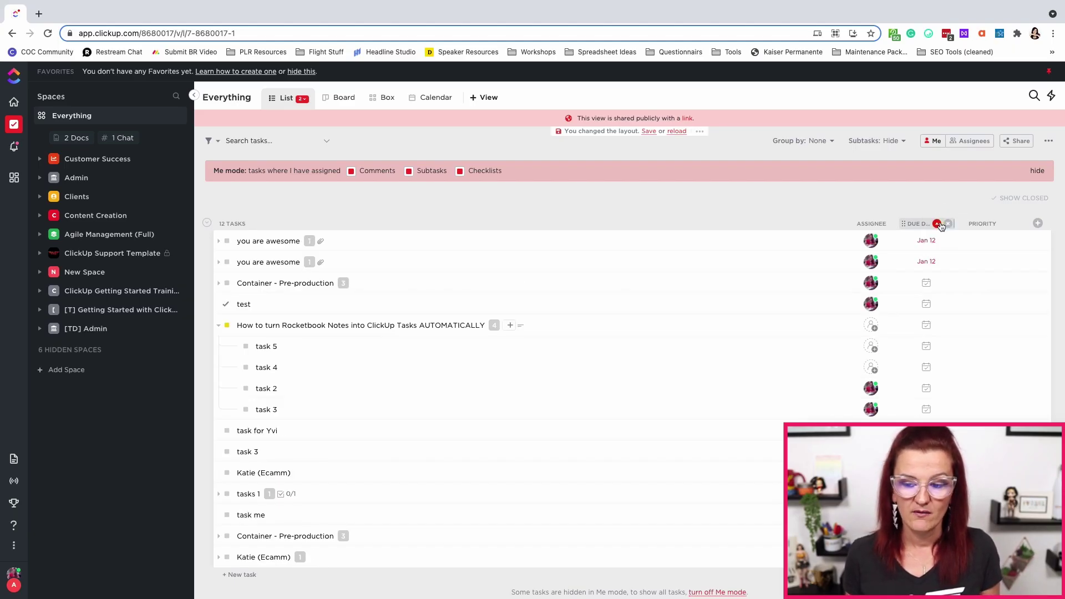
{"action": "left_click", "coordinate": [928, 286]}
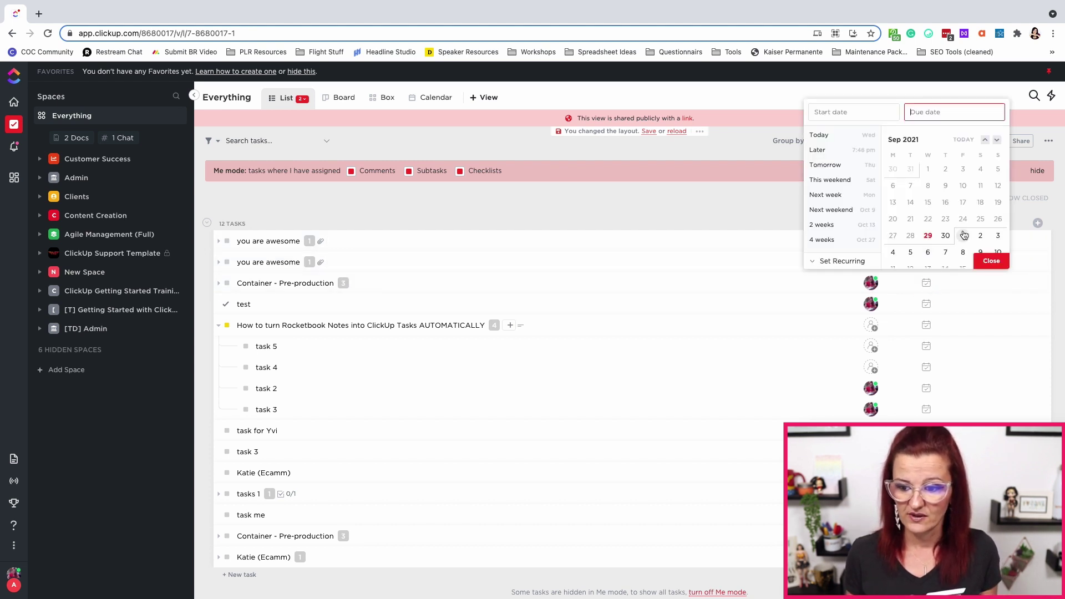
{"action": "left_click", "coordinate": [965, 236]}
{"action": "left_click", "coordinate": [996, 263]}
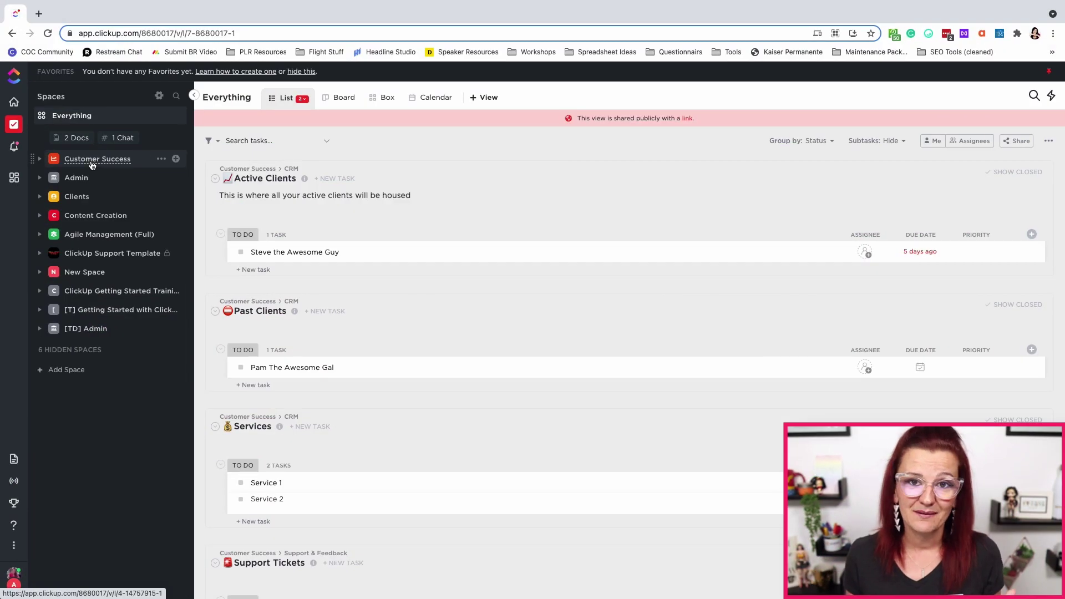
View the Customer Success space, and back in Everything filter the tasks to those where Assignee is Me.
{"action": "left_click", "coordinate": [92, 160]}
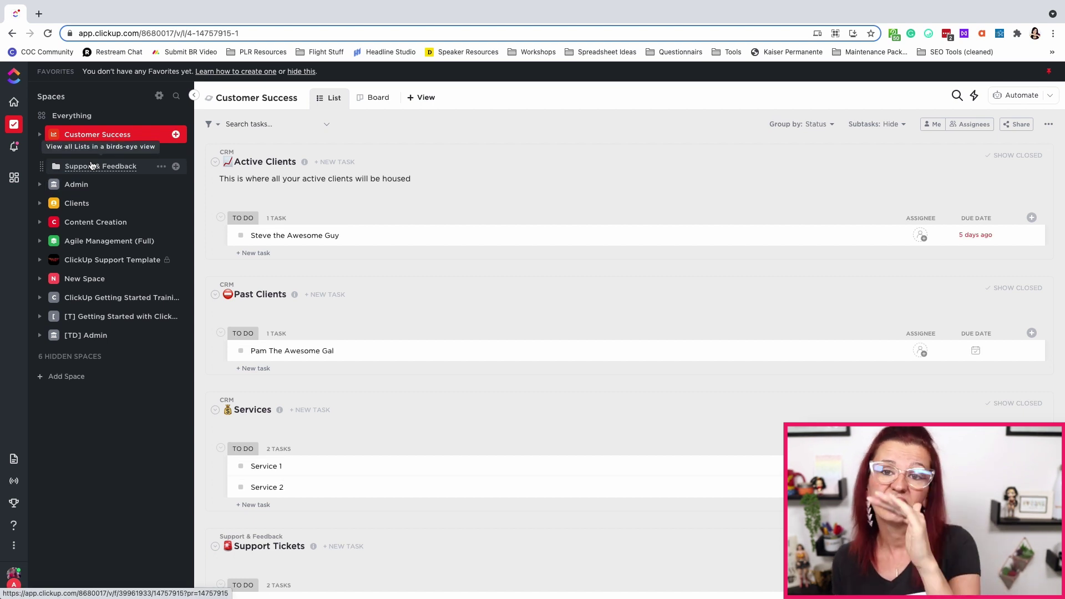
{"action": "left_click", "coordinate": [71, 117]}
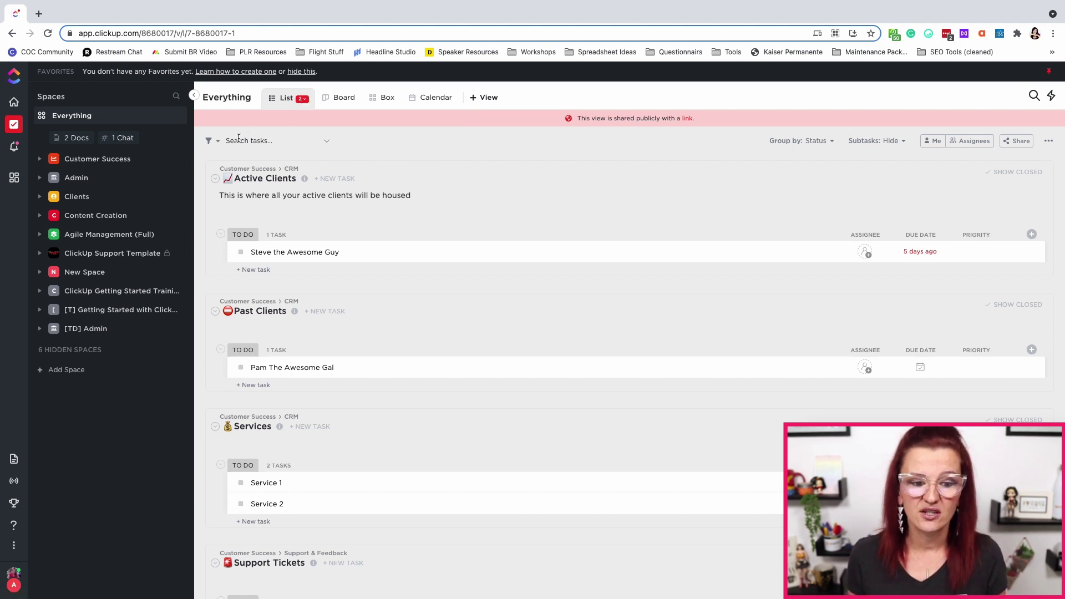
{"action": "left_click", "coordinate": [210, 143]}
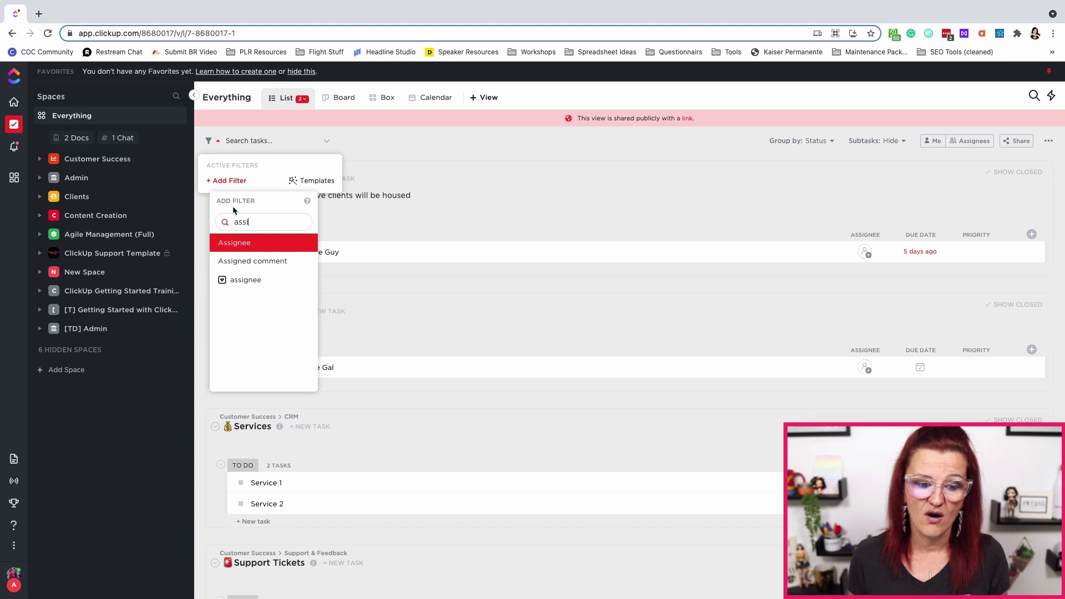
{"action": "left_click", "coordinate": [240, 245]}
{"action": "left_click", "coordinate": [378, 186]}
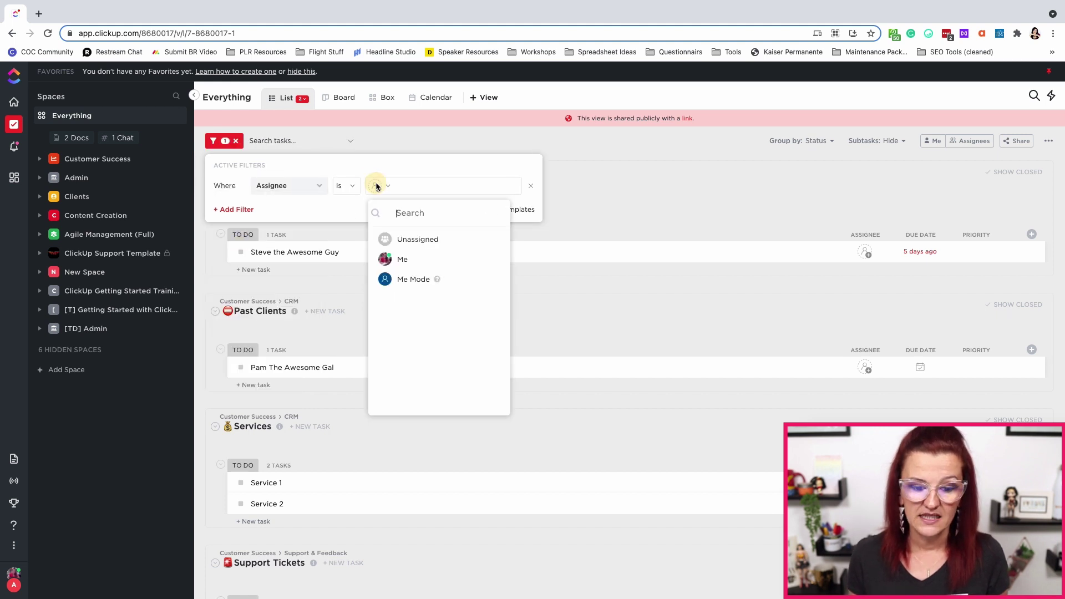
{"action": "left_click", "coordinate": [387, 261]}
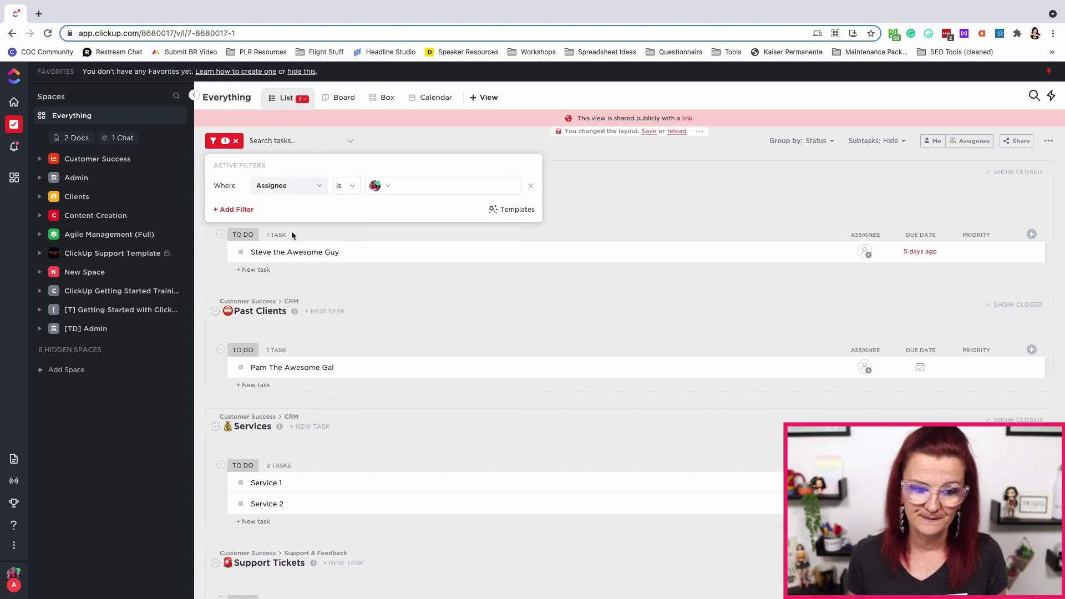
Add a second filter condition on Location, combined with AND, and open its space choices and comparison options.
{"action": "left_click", "coordinate": [236, 209]}
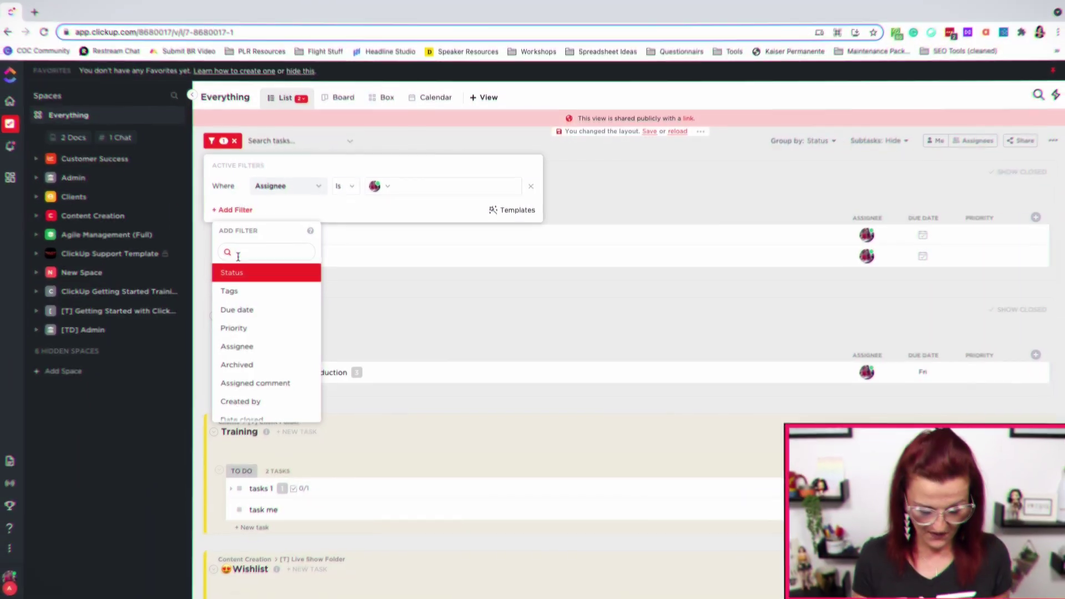
{"action": "type", "text": "ocat"}
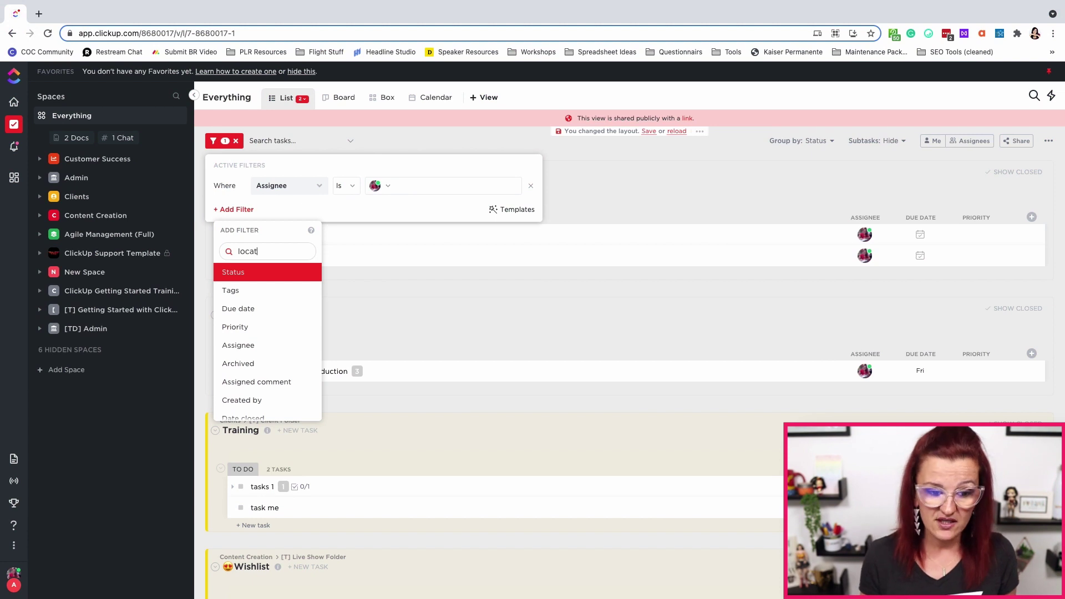
{"action": "left_click", "coordinate": [240, 276]}
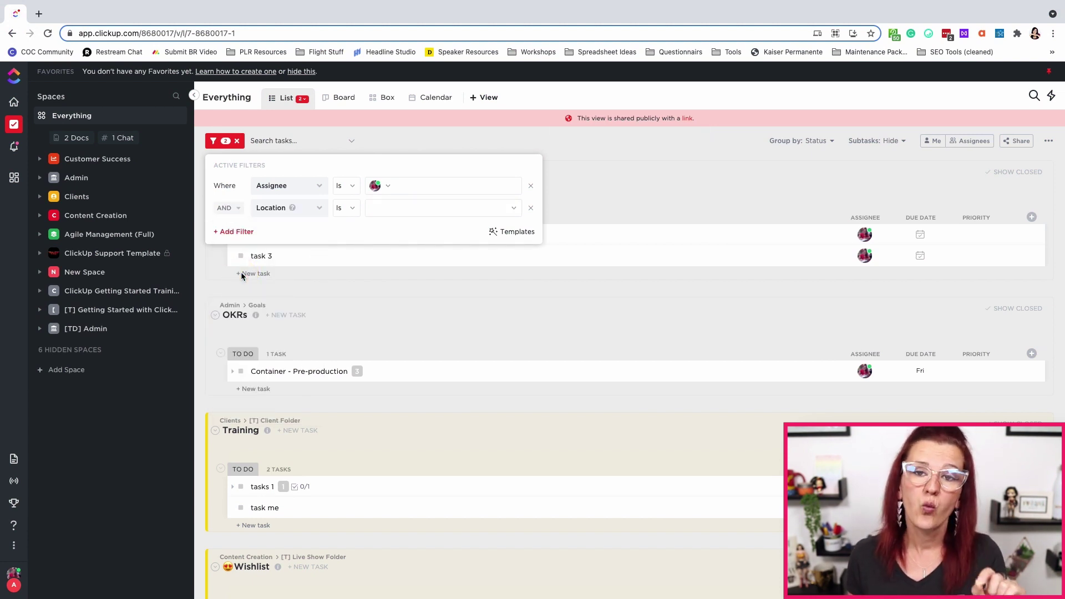
{"action": "left_click", "coordinate": [390, 214]}
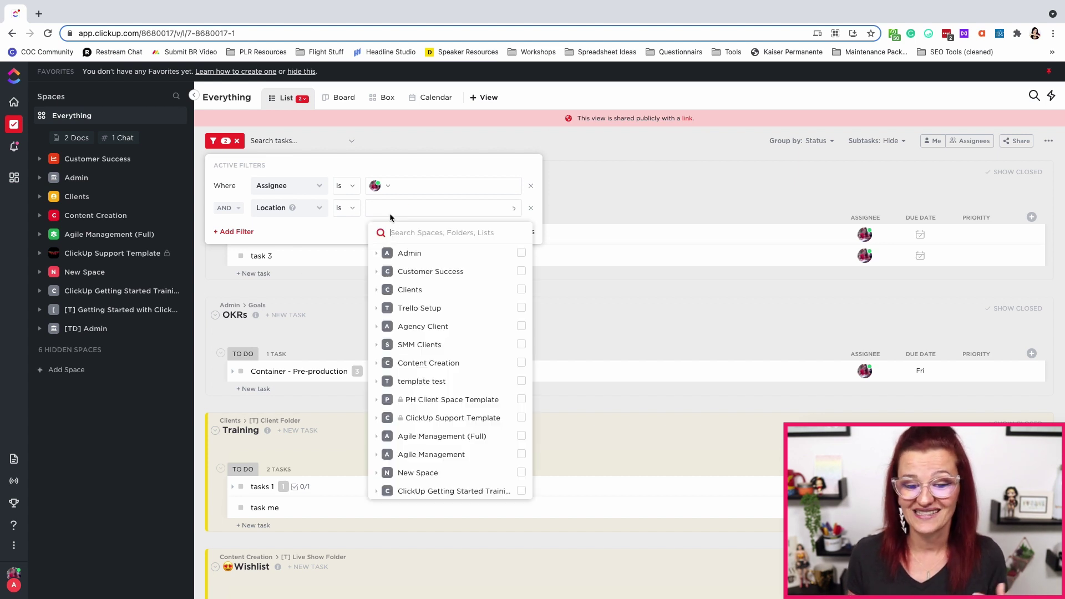
{"action": "left_click", "coordinate": [343, 208]}
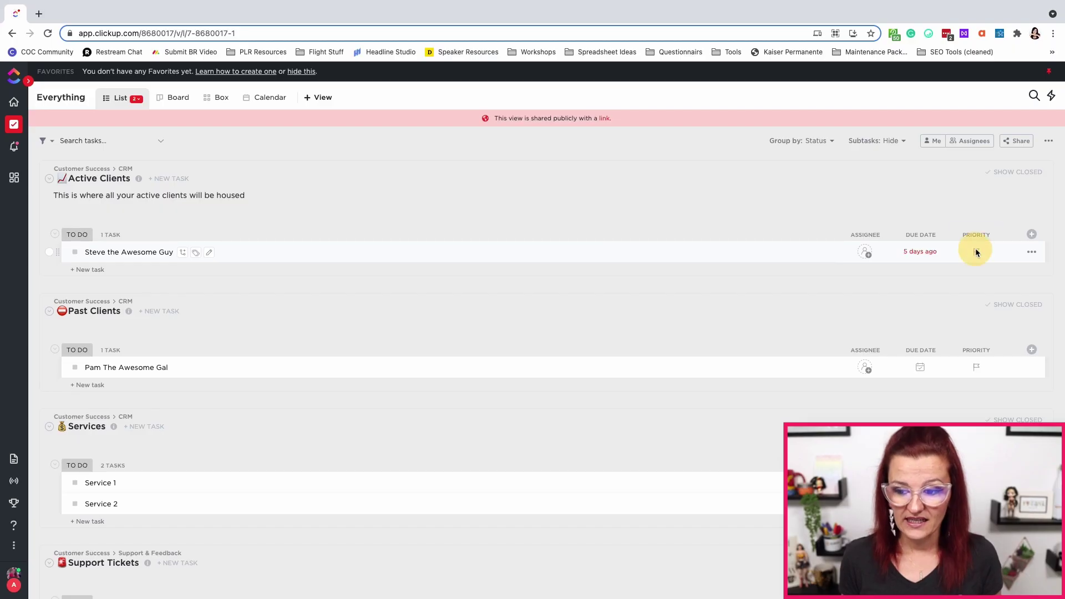
Set the priority of the task in the Active Clients list to High.
{"action": "left_click", "coordinate": [977, 251]}
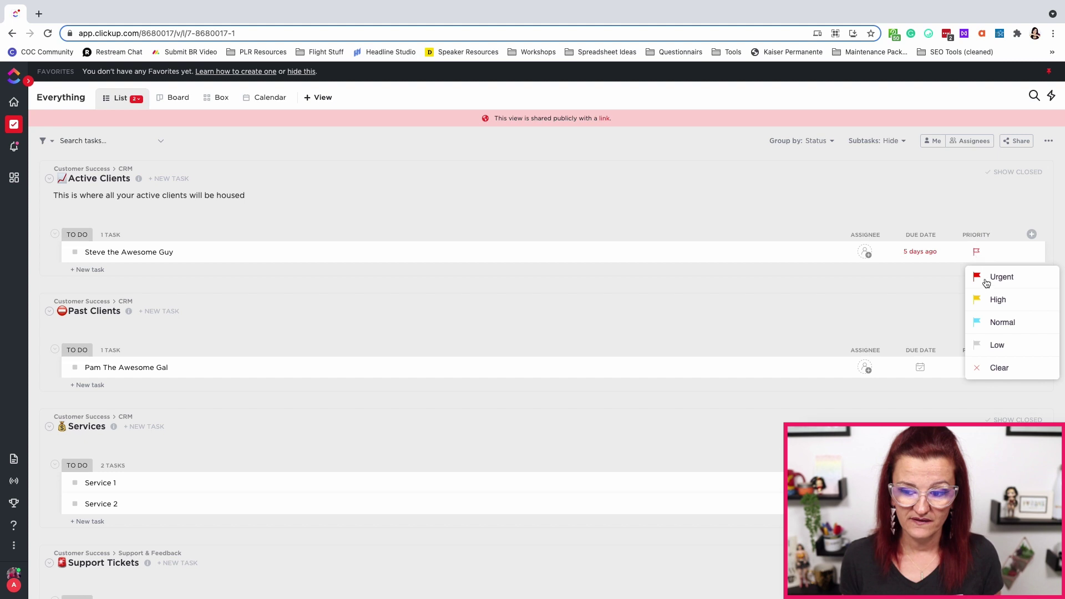
{"action": "left_click", "coordinate": [998, 299]}
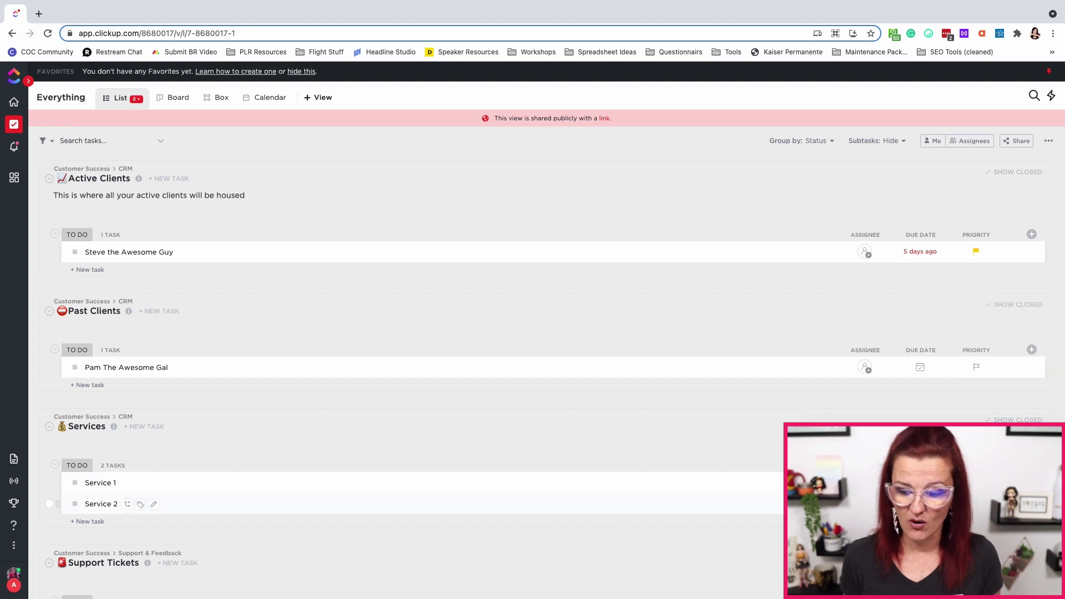
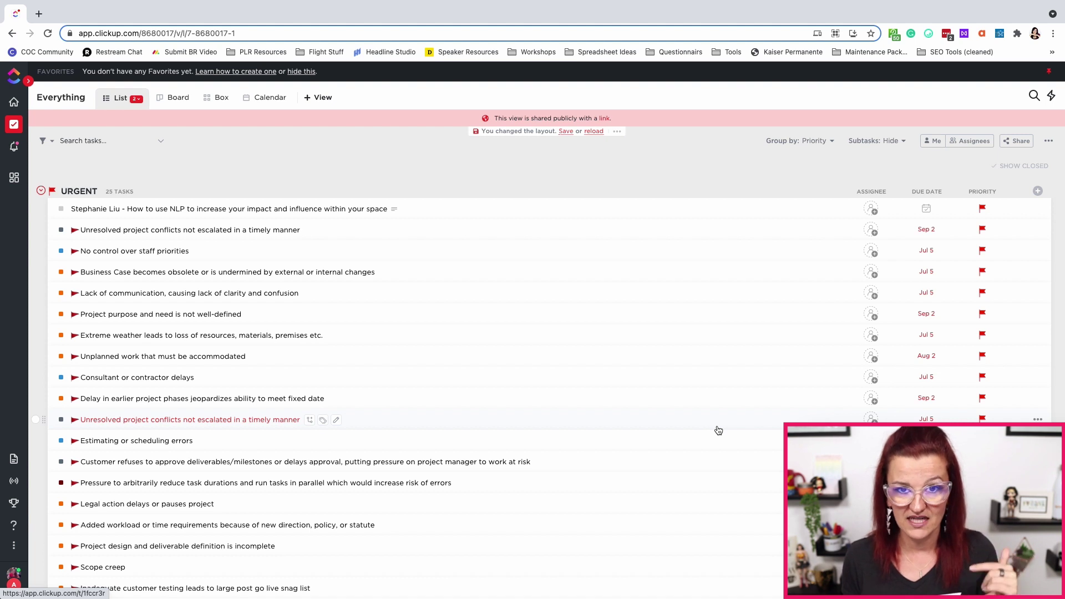
Sort the priority-grouped tasks by due date and review the groups from Urgent down to No Priority.
{"action": "left_click", "coordinate": [942, 191]}
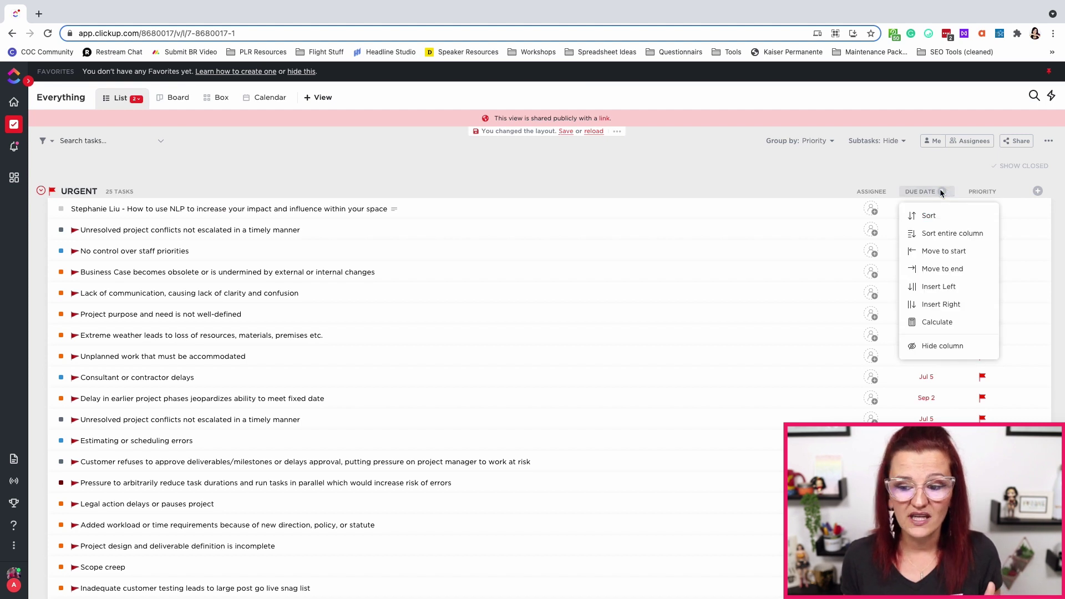
{"action": "left_click", "coordinate": [929, 216]}
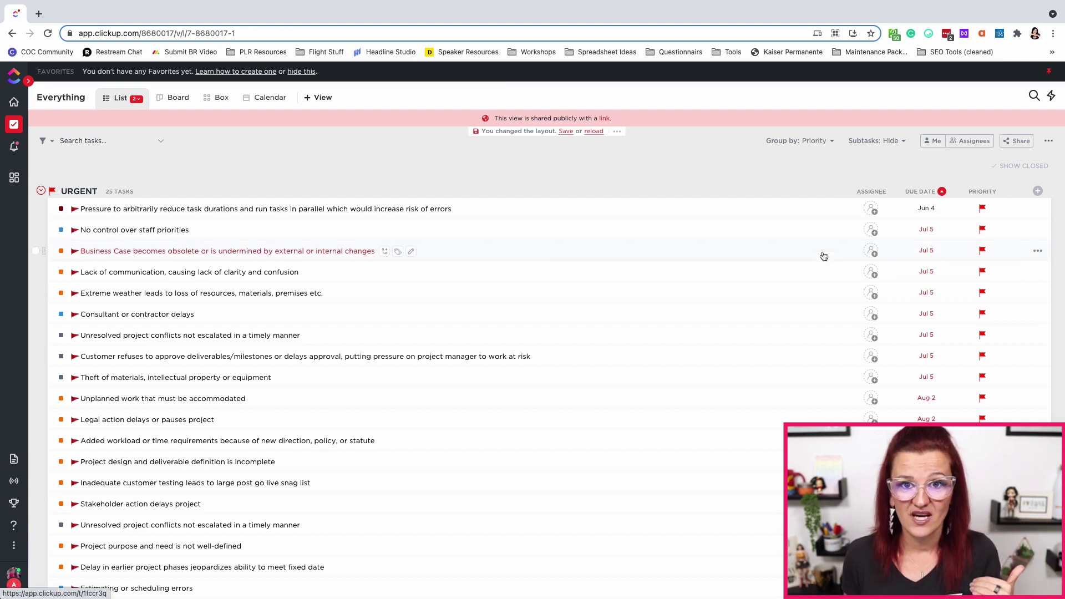
{"action": "scroll", "coordinate": [822, 254], "scroll_direction": "down", "scroll_amount": 1}
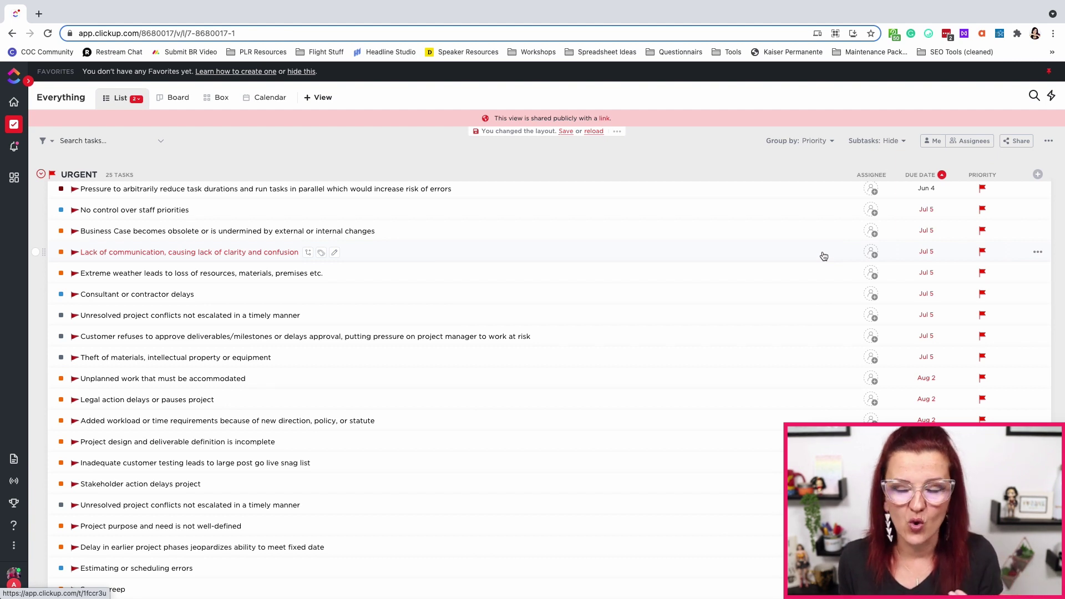
{"action": "scroll", "coordinate": [824, 256], "scroll_direction": "up", "scroll_amount": 1}
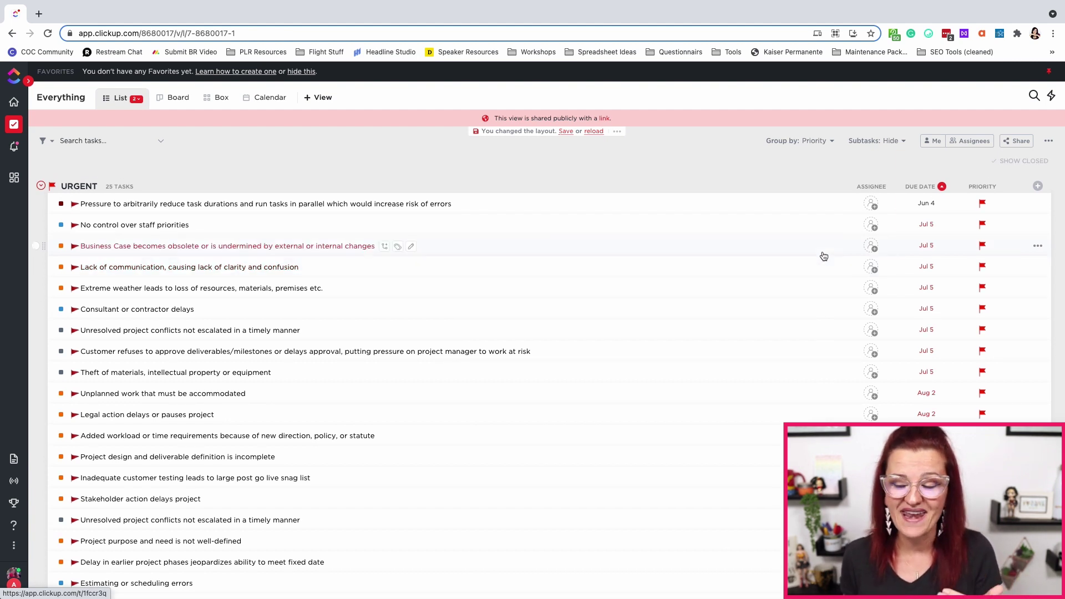
{"action": "scroll", "coordinate": [824, 255], "scroll_direction": "down", "scroll_amount": 5}
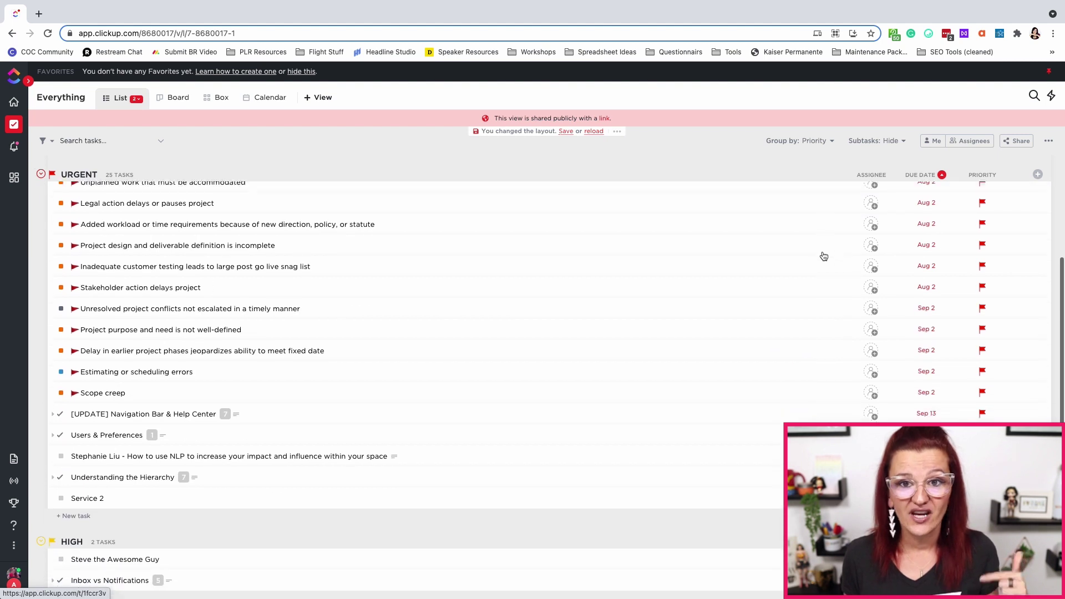
{"action": "scroll", "coordinate": [824, 256], "scroll_direction": "down", "scroll_amount": 2}
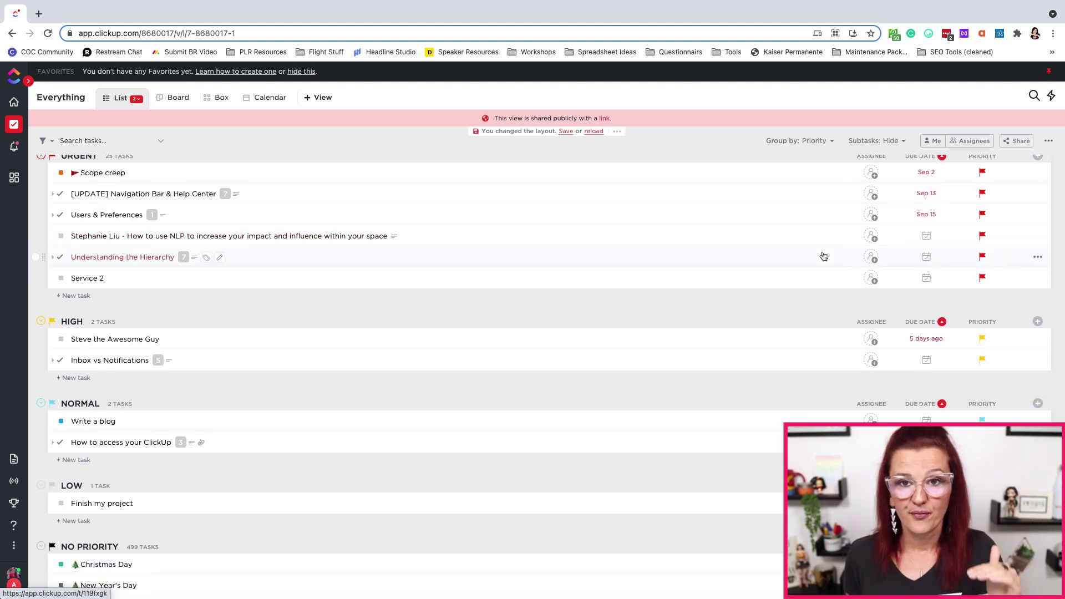
{"action": "scroll", "coordinate": [824, 255], "scroll_direction": "down", "scroll_amount": 2}
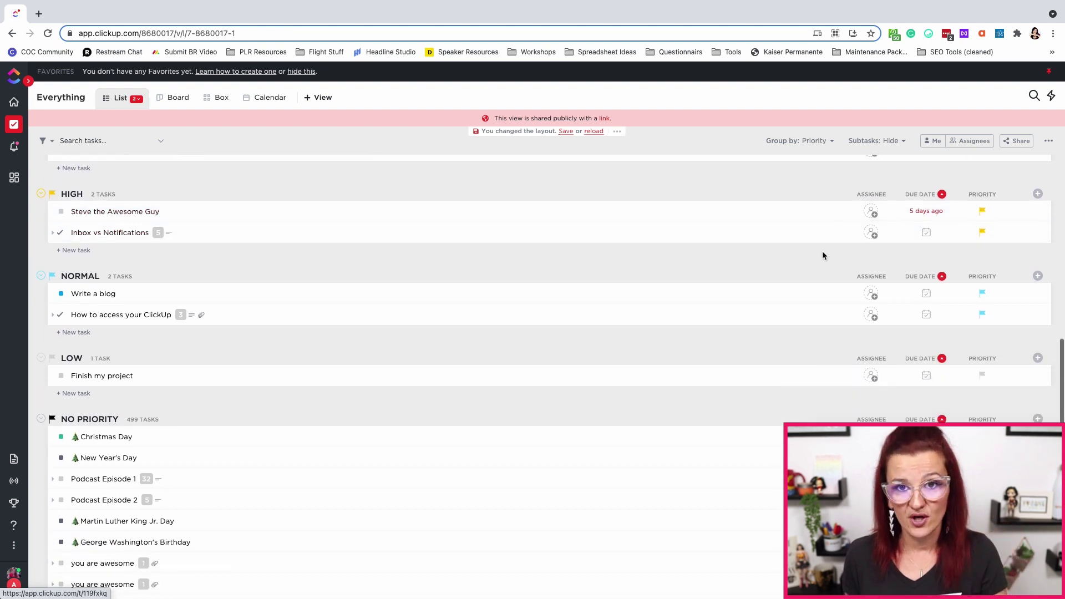
{"action": "scroll", "coordinate": [824, 256], "scroll_direction": "down", "scroll_amount": 1}
{"action": "scroll", "coordinate": [824, 255], "scroll_direction": "down", "scroll_amount": 3}
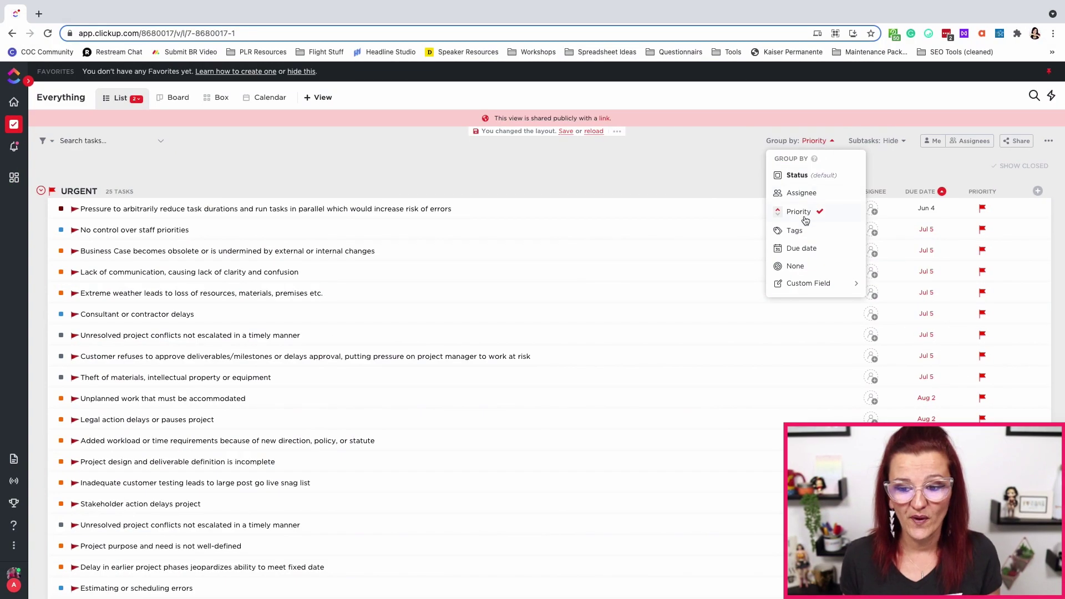
Group the Everything tasks by Due date and look through the Overdue group.
{"action": "left_click", "coordinate": [805, 250]}
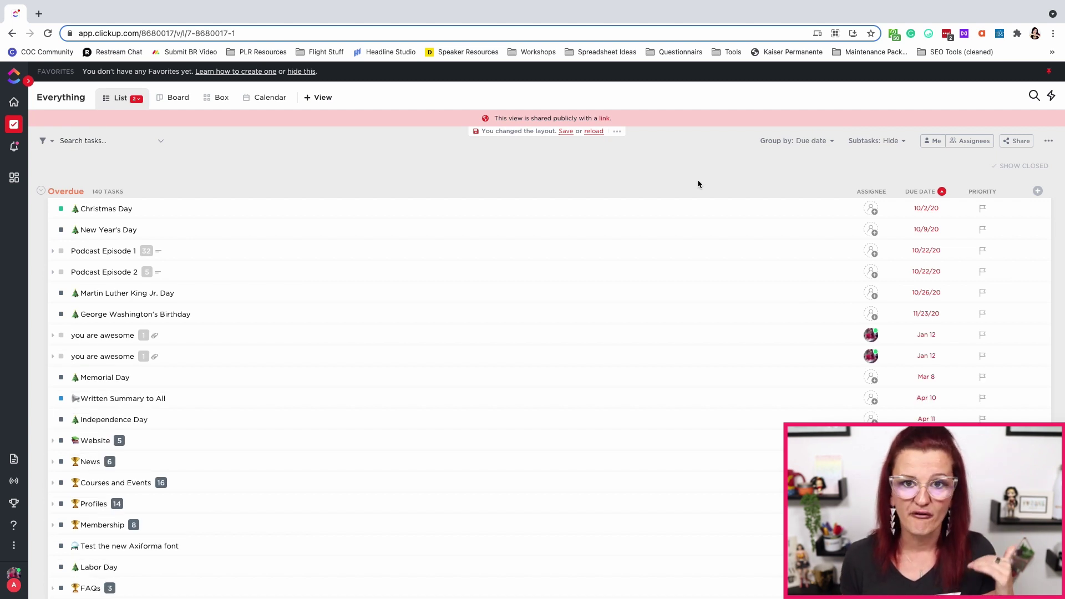
{"action": "scroll", "coordinate": [419, 293], "scroll_direction": "down", "scroll_amount": 2}
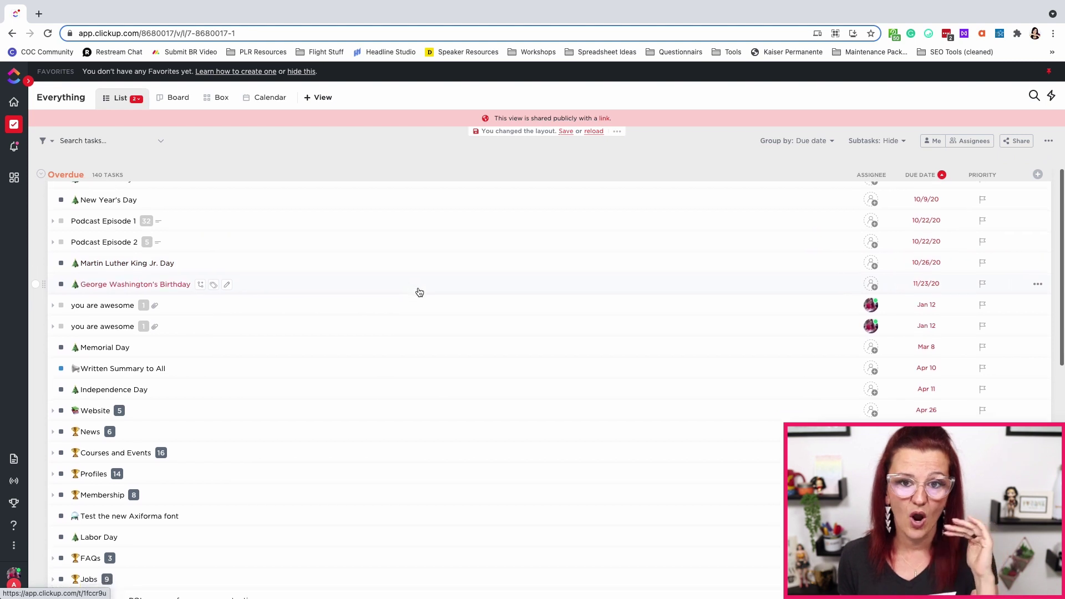
{"action": "scroll", "coordinate": [420, 293], "scroll_direction": "down", "scroll_amount": 6}
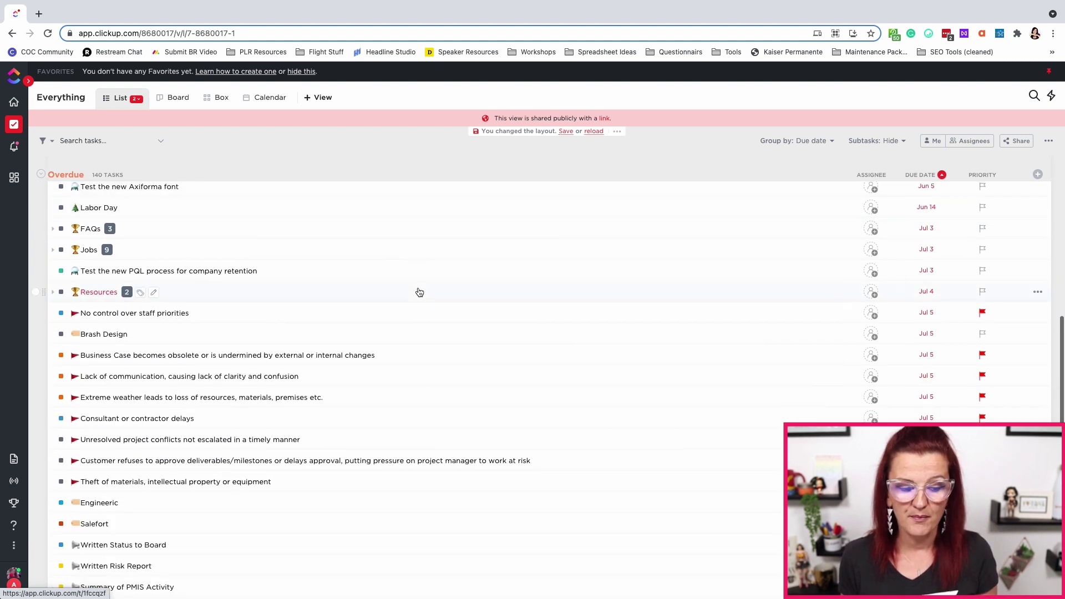
Look through the remaining due-date groups, from the rest of Overdue down to Friday and Done.
{"action": "scroll", "coordinate": [419, 292], "scroll_direction": "down", "scroll_amount": 15}
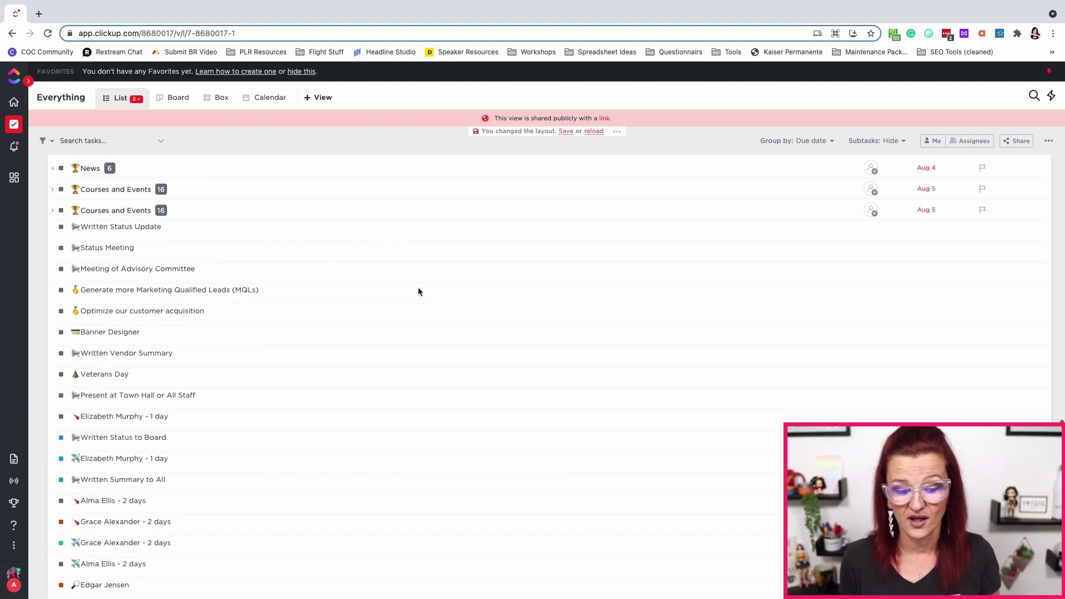
{"action": "scroll", "coordinate": [419, 291], "scroll_direction": "down", "scroll_amount": 15}
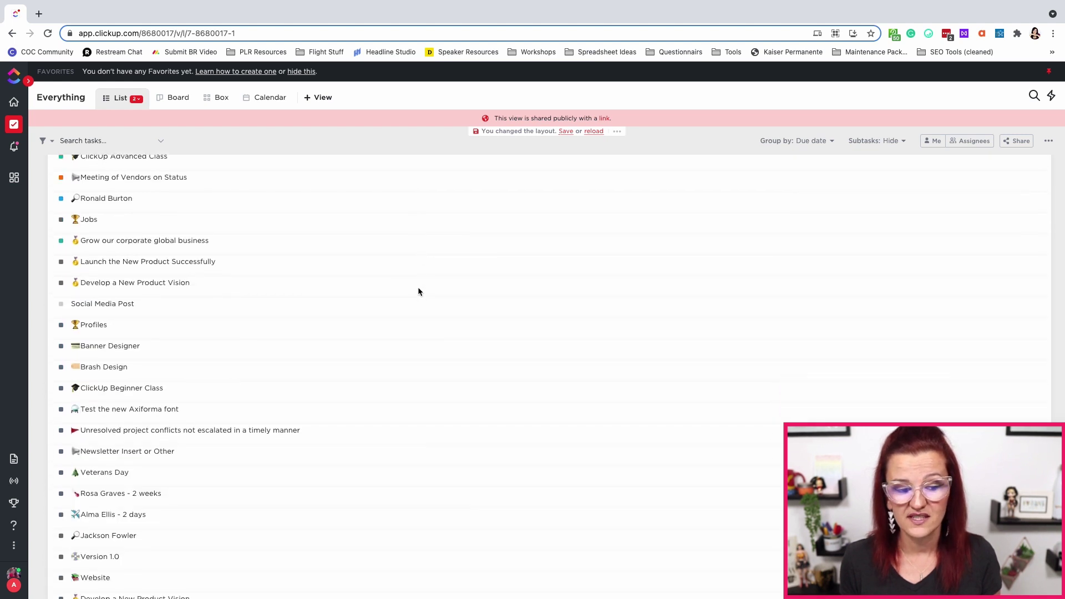
{"action": "scroll", "coordinate": [418, 291], "scroll_direction": "down", "scroll_amount": 12}
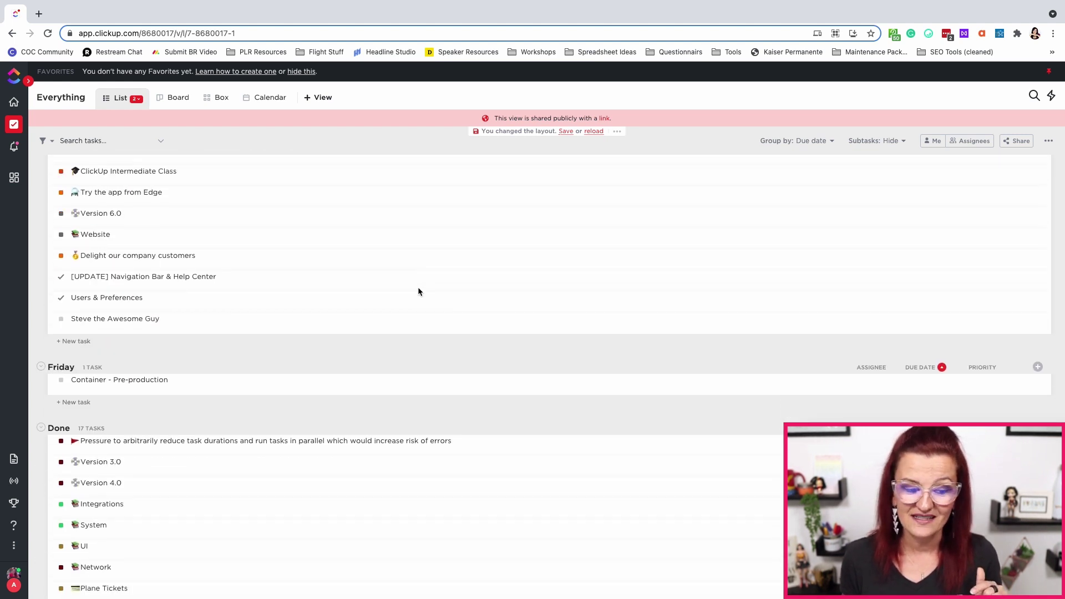
{"action": "scroll", "coordinate": [419, 292], "scroll_direction": "down", "scroll_amount": 1}
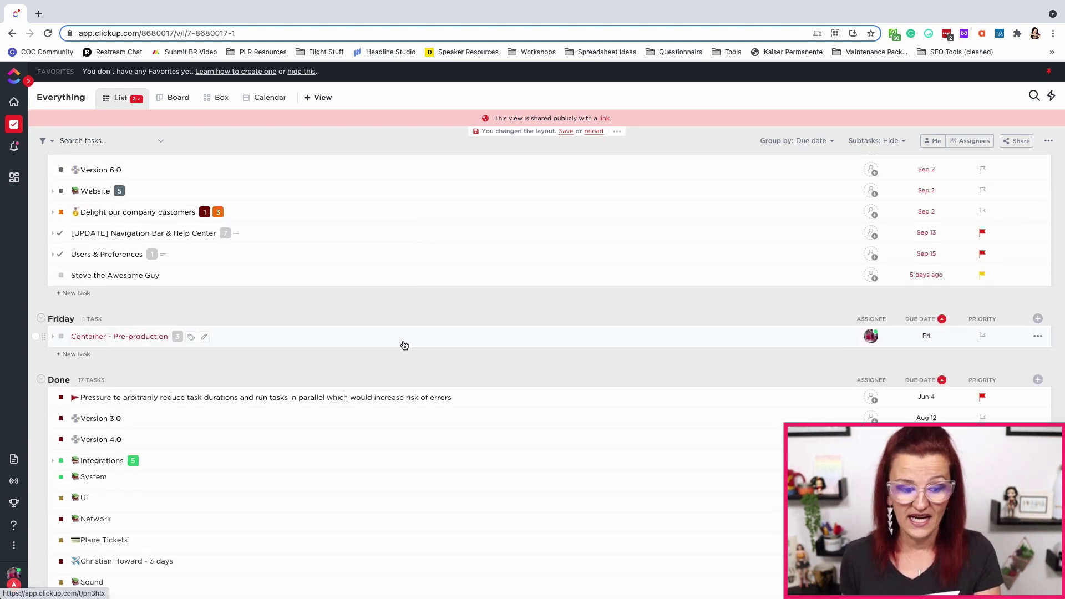
{"action": "scroll", "coordinate": [405, 346], "scroll_direction": "down", "scroll_amount": 3}
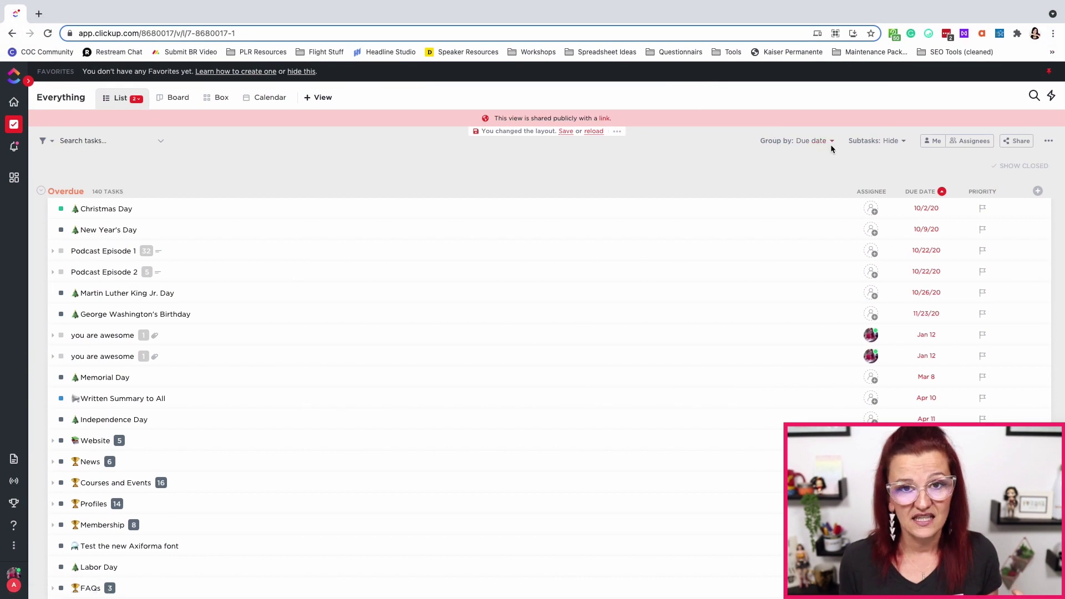
Group the Everything tasks by Priority for comparison and return the grouping to Due date.
{"action": "left_click", "coordinate": [831, 141]}
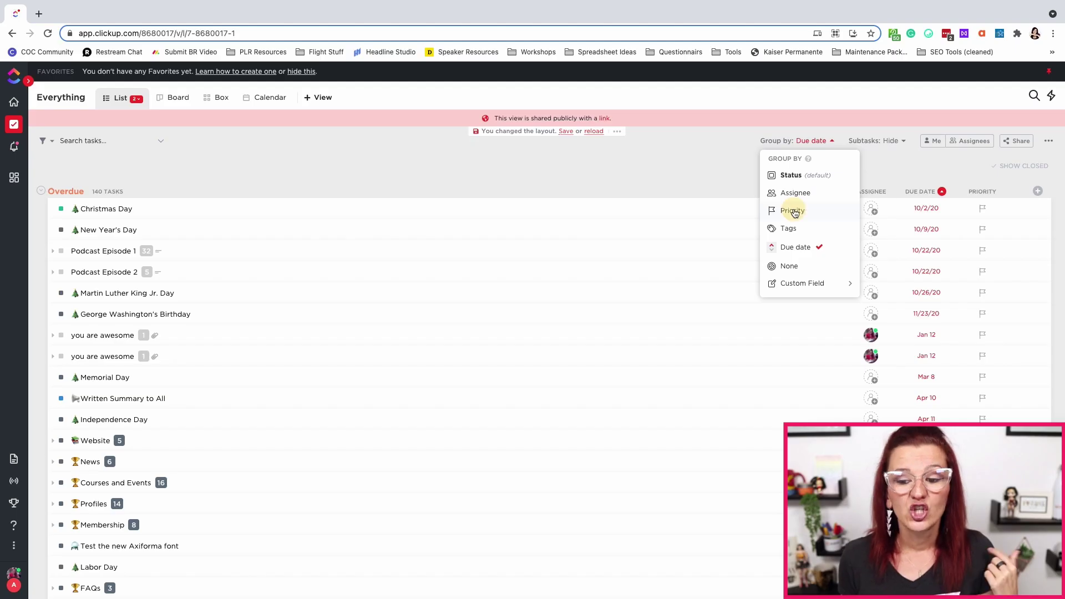
{"action": "left_click", "coordinate": [794, 212]}
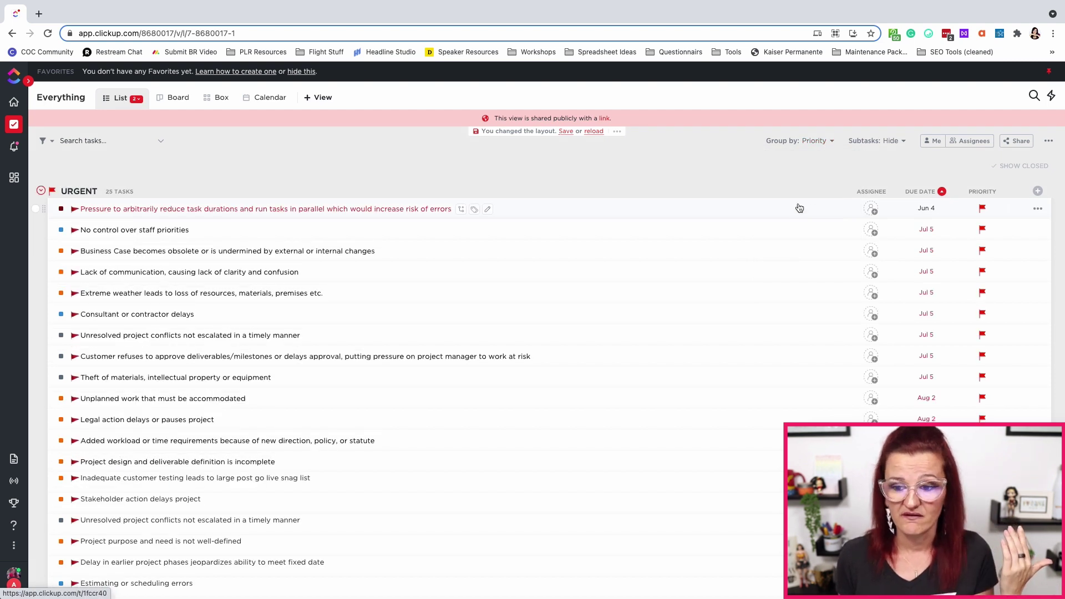
{"action": "left_click", "coordinate": [830, 142]}
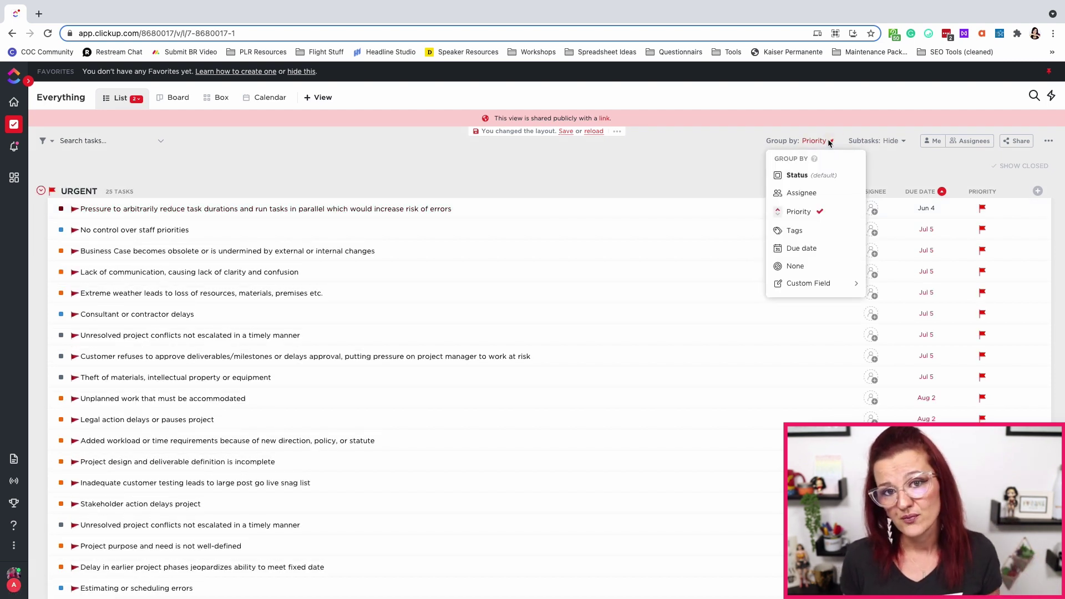
{"action": "left_click", "coordinate": [805, 247]}
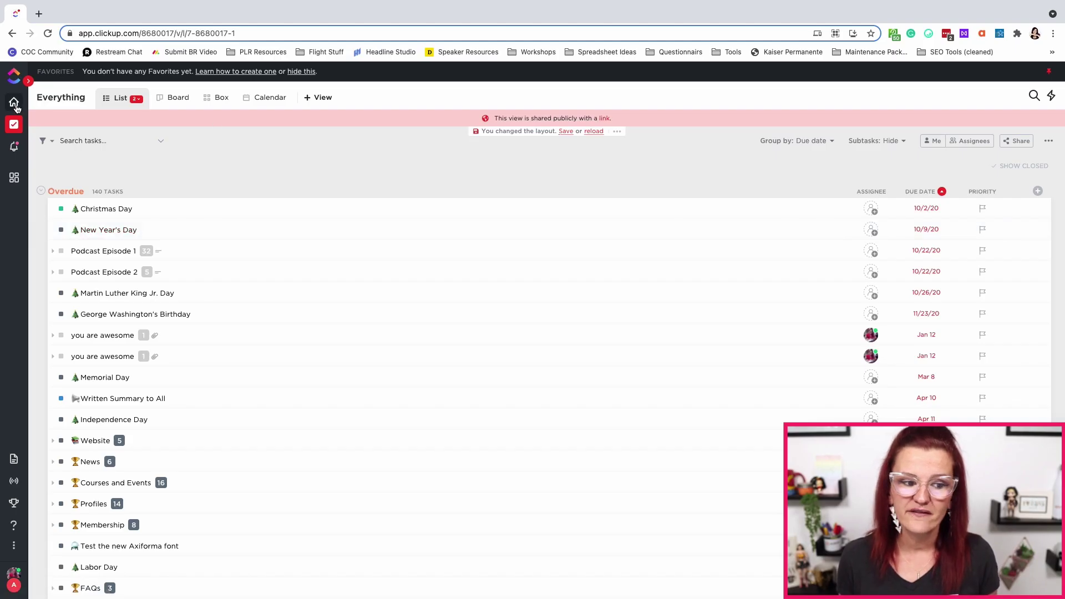
Open the Home page and review the Today, Overdue, Next and Unscheduled sections of the My Work to-do list.
{"action": "left_click", "coordinate": [13, 102]}
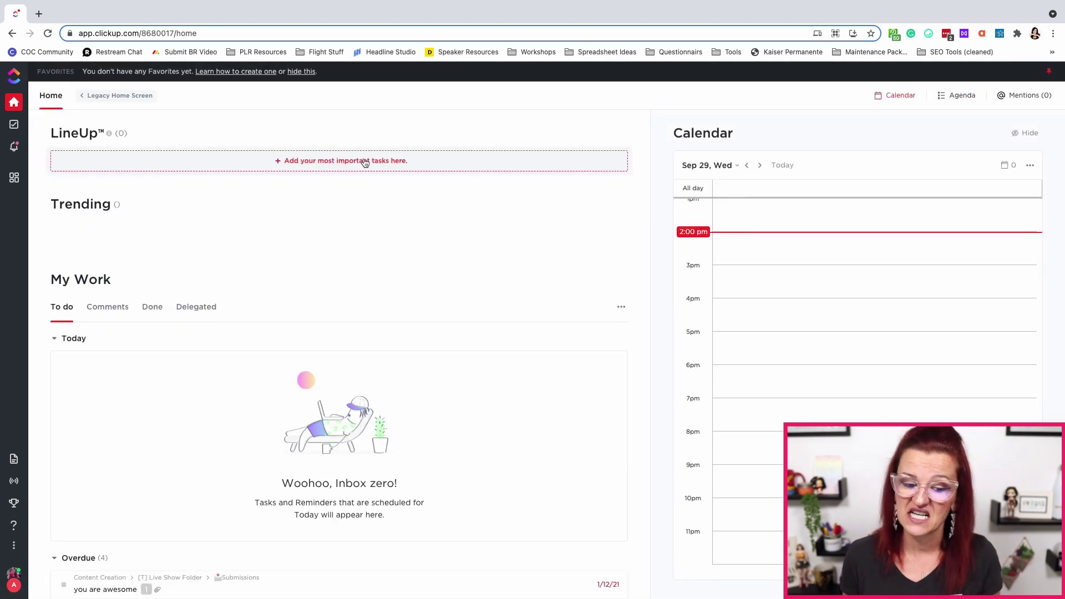
{"action": "scroll", "coordinate": [365, 162], "scroll_direction": "down", "scroll_amount": 2}
{"action": "scroll", "coordinate": [129, 340], "scroll_direction": "down", "scroll_amount": 1}
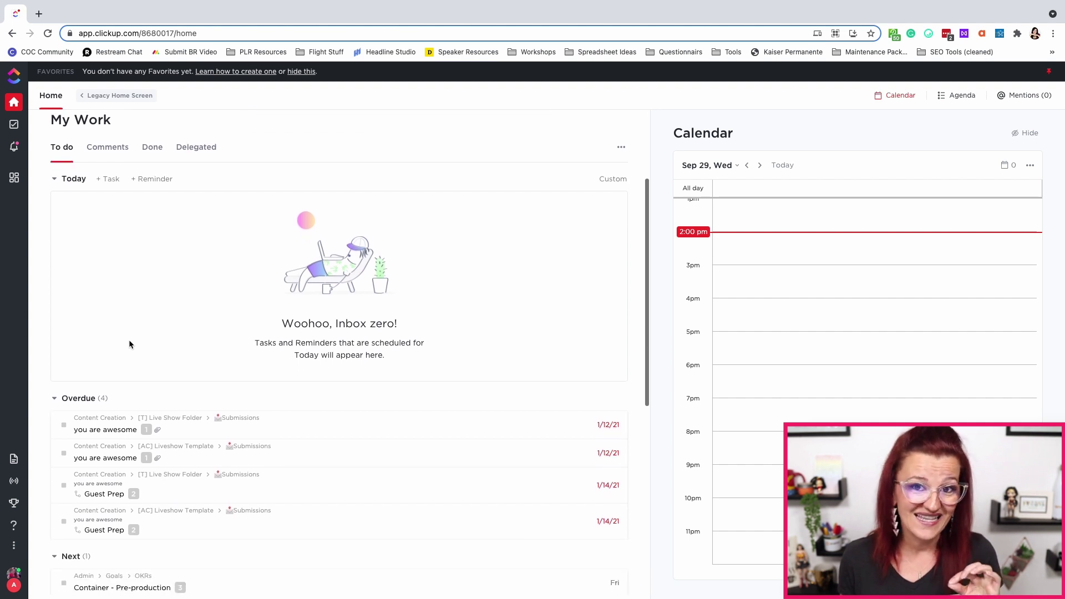
{"action": "scroll", "coordinate": [129, 339], "scroll_direction": "down", "scroll_amount": 2}
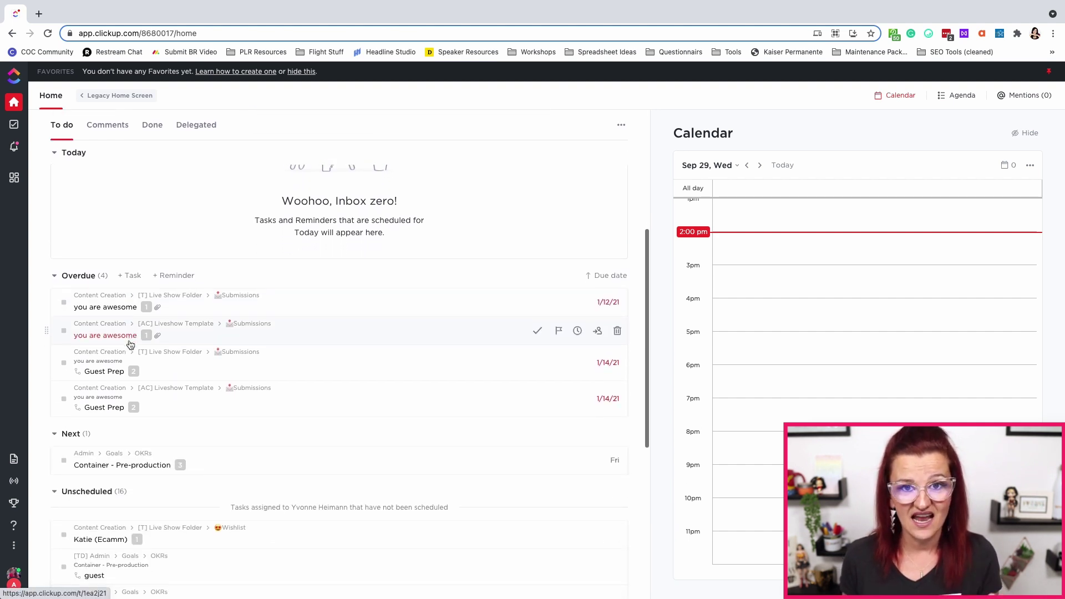
{"action": "scroll", "coordinate": [131, 344], "scroll_direction": "up", "scroll_amount": 1}
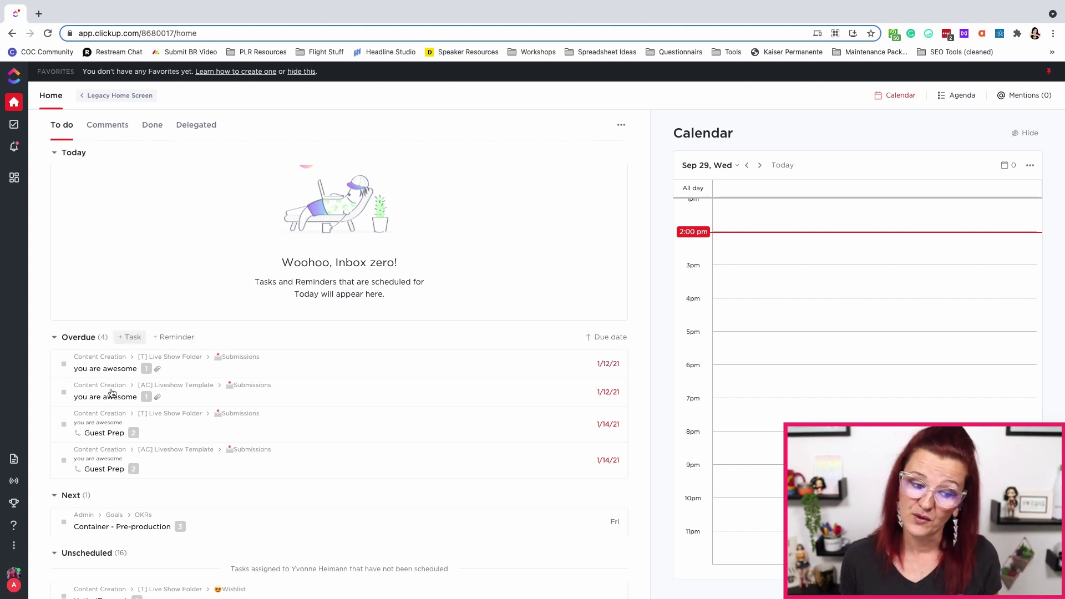
{"action": "scroll", "coordinate": [97, 380], "scroll_direction": "down", "scroll_amount": 2}
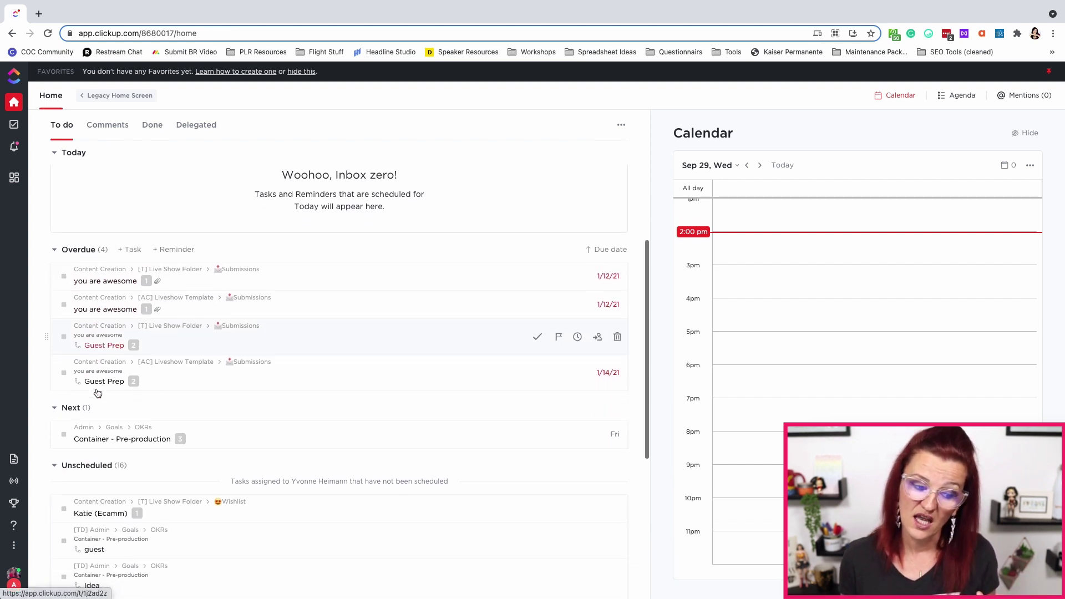